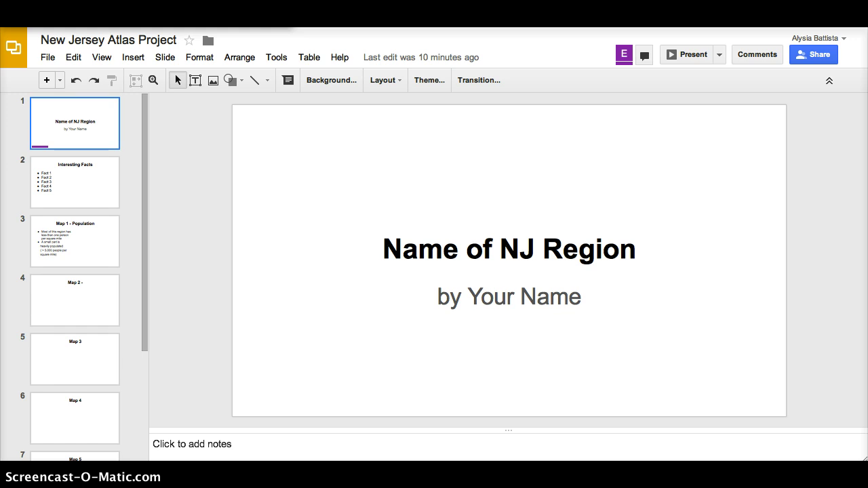
Apply a Fade transition to all slides and preview it
{"action": "left_click", "coordinate": [473, 82]}
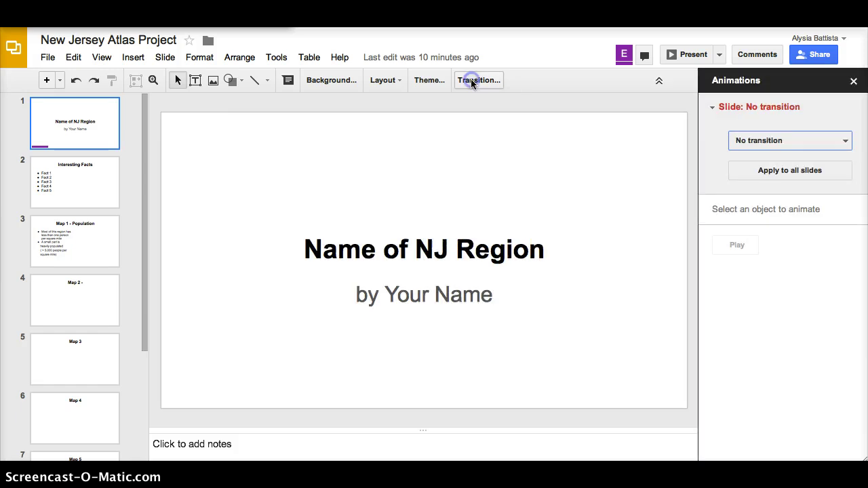
{"action": "left_click", "coordinate": [758, 141]}
{"action": "left_click", "coordinate": [737, 182]}
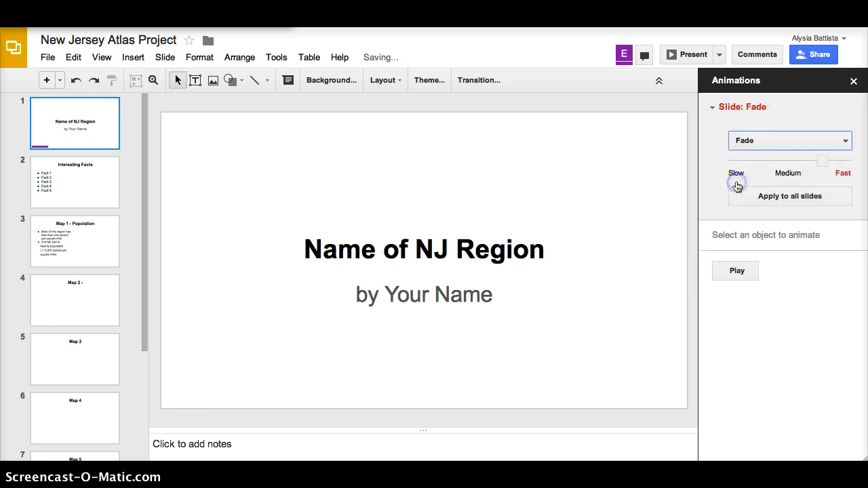
{"action": "left_click", "coordinate": [764, 199]}
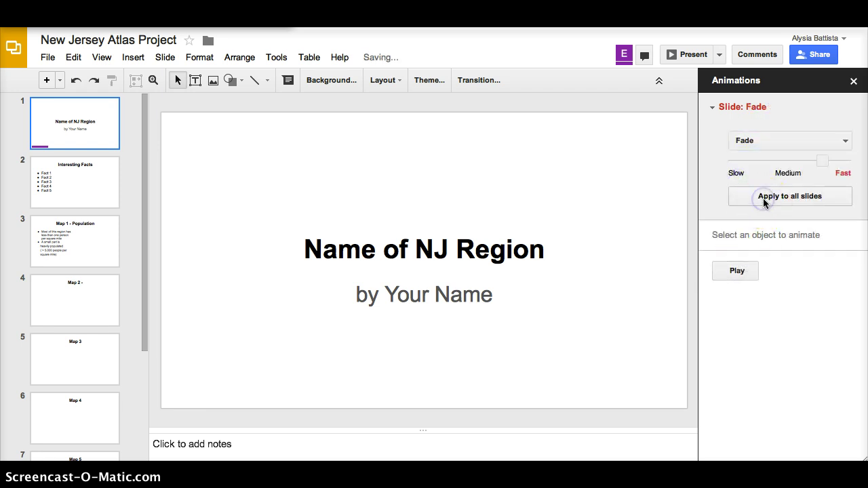
{"action": "left_click", "coordinate": [743, 270]}
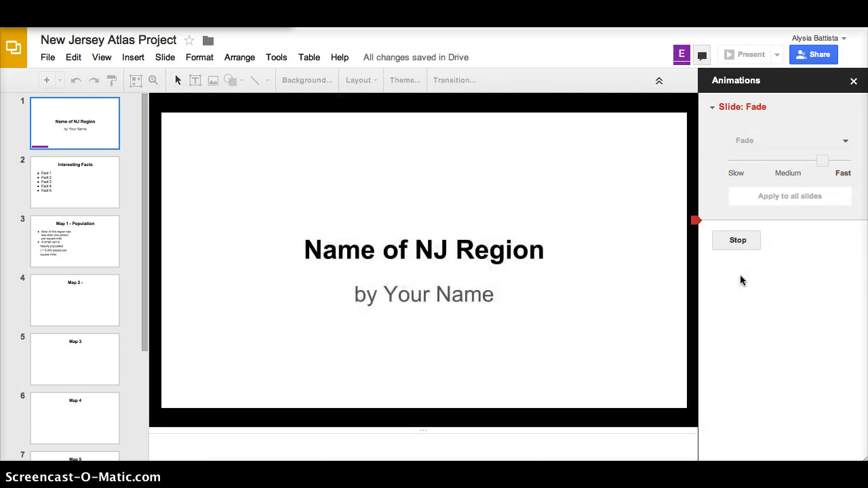
{"action": "left_click", "coordinate": [738, 240]}
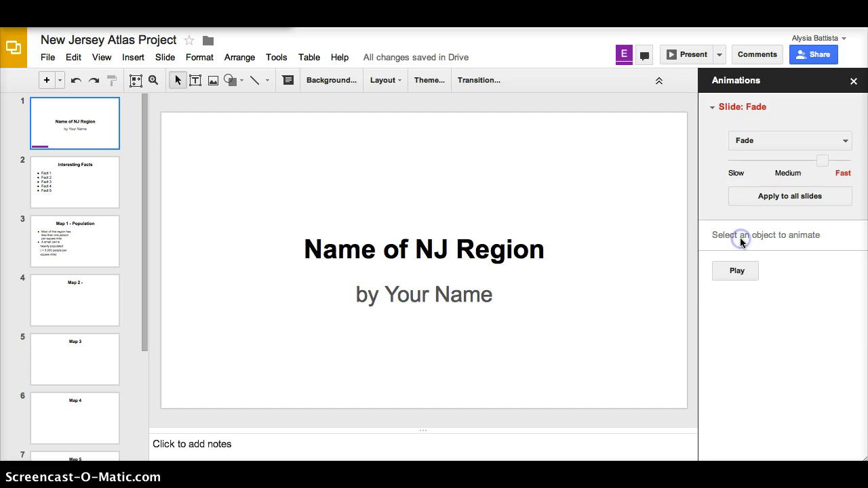
Preview Slide from right, then settle on Slide from left for the title slide and preview it
{"action": "left_click", "coordinate": [749, 143]}
{"action": "left_click", "coordinate": [746, 199]}
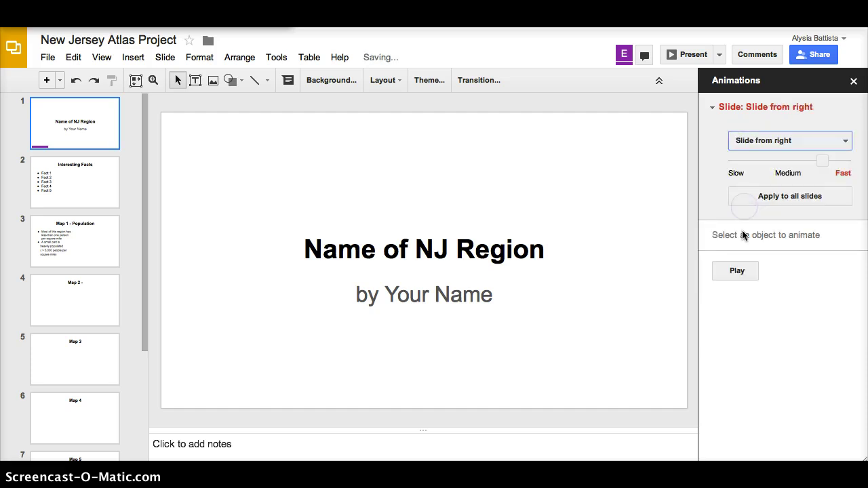
{"action": "left_click", "coordinate": [737, 275]}
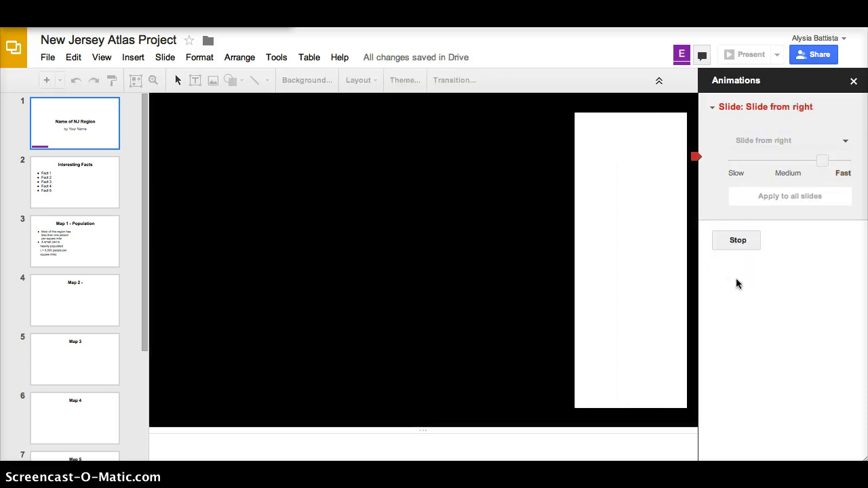
{"action": "left_click", "coordinate": [737, 241]}
{"action": "left_click", "coordinate": [755, 144]}
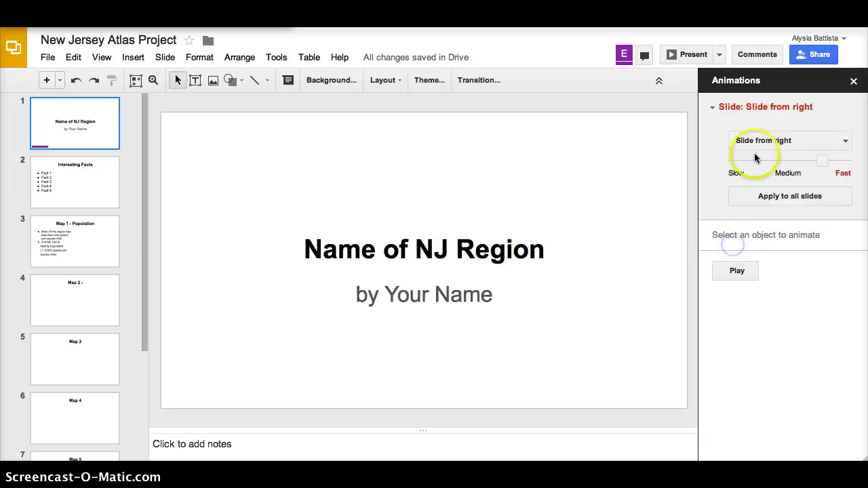
{"action": "left_click", "coordinate": [751, 220]}
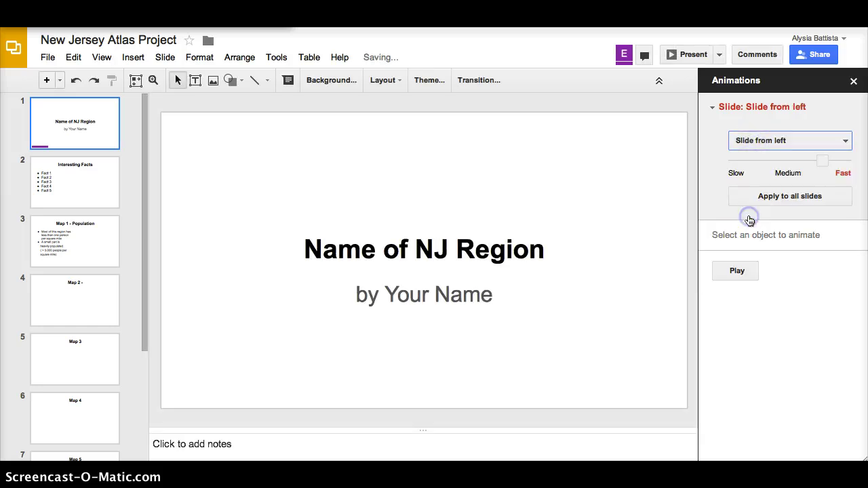
{"action": "left_click", "coordinate": [737, 271]}
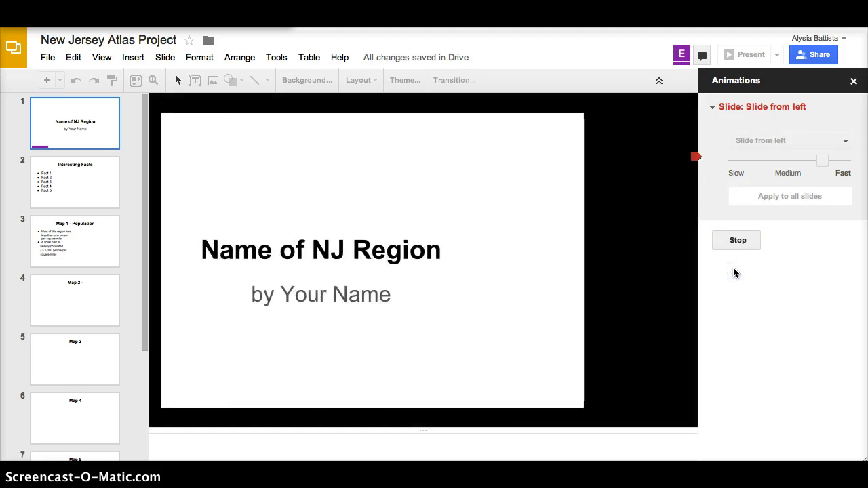
{"action": "left_click", "coordinate": [739, 240]}
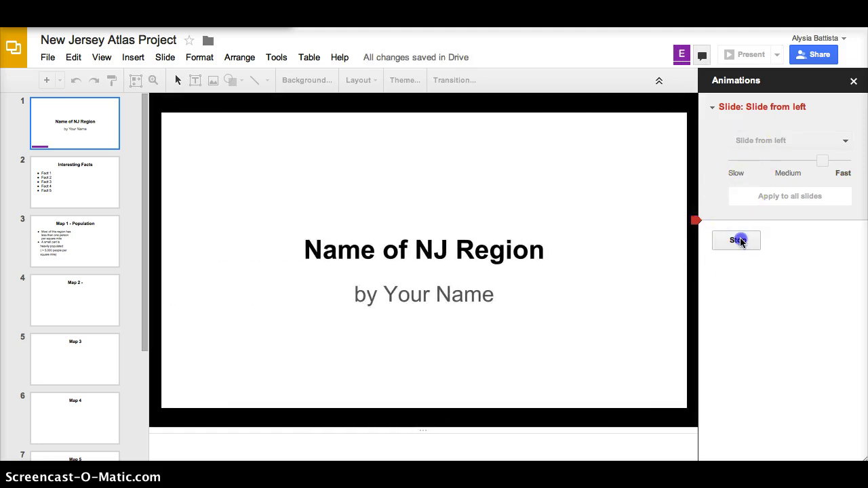
Apply the Flip transition to all slides and preview it
{"action": "left_click", "coordinate": [753, 141]}
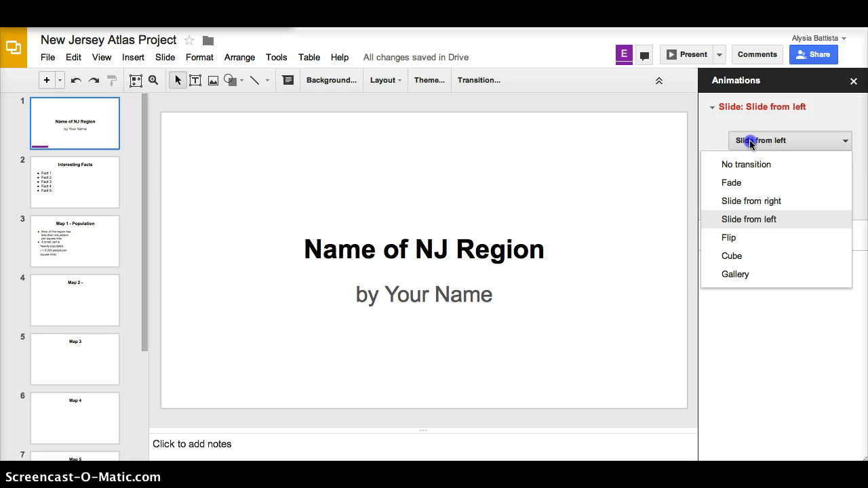
{"action": "left_click", "coordinate": [721, 237]}
{"action": "left_click", "coordinate": [756, 200]}
{"action": "left_click", "coordinate": [735, 274]}
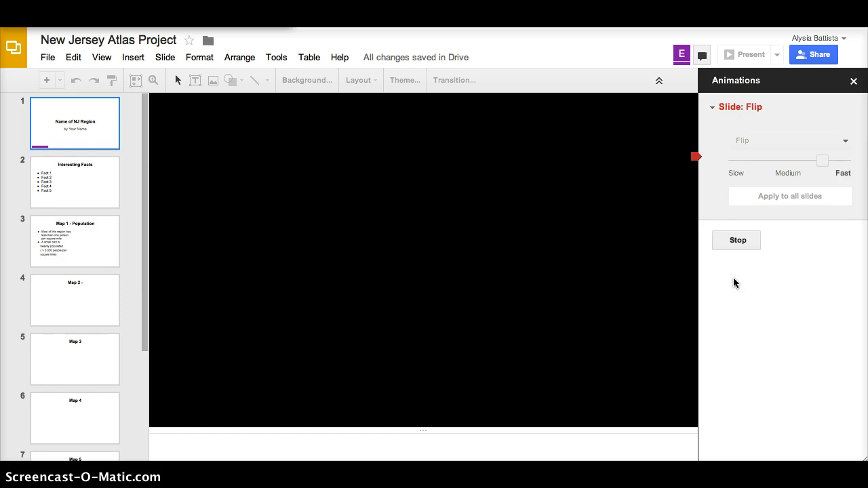
{"action": "left_click", "coordinate": [737, 242]}
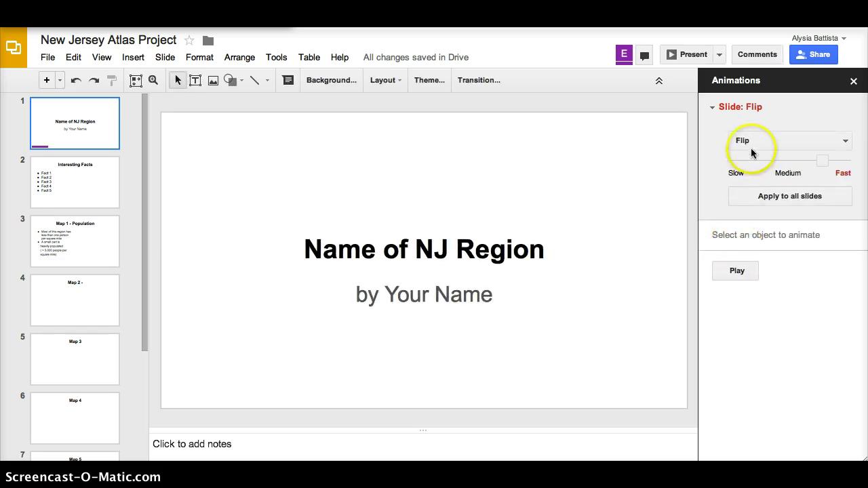
Switch the transition to Cube and preview it
{"action": "left_click", "coordinate": [751, 141]}
{"action": "left_click", "coordinate": [735, 255]}
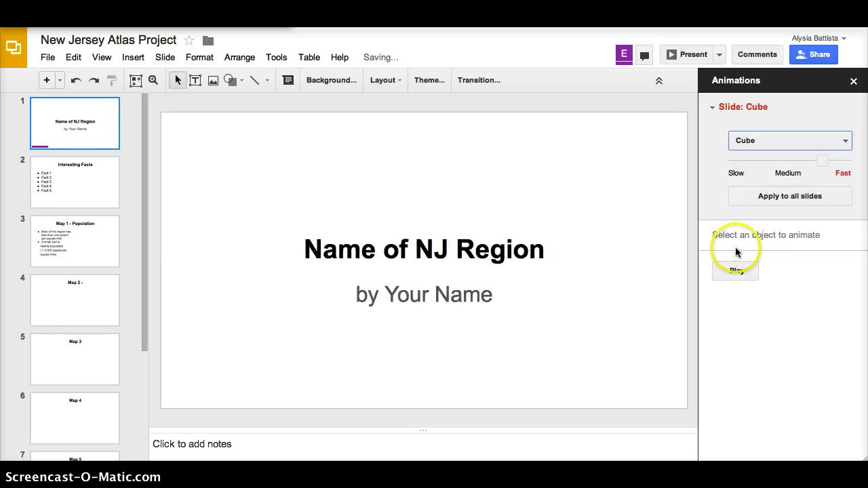
{"action": "left_click", "coordinate": [737, 270]}
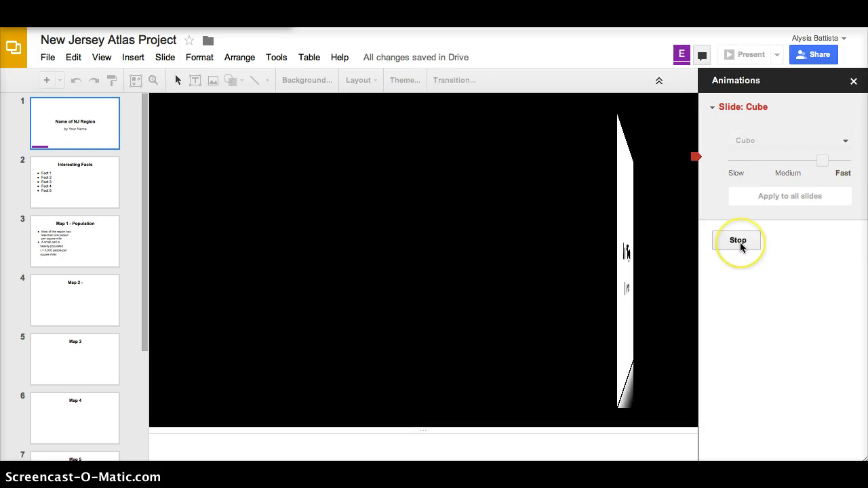
{"action": "left_click", "coordinate": [738, 242]}
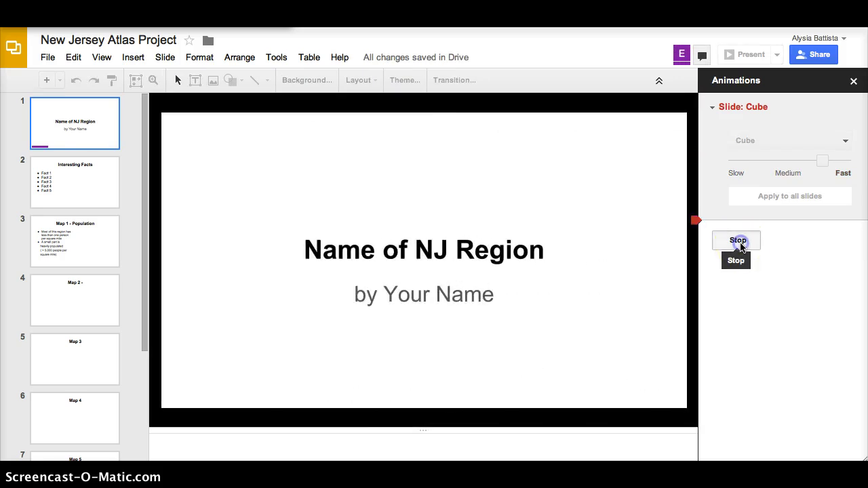
Choose Gallery, apply it to all slides and preview it
{"action": "left_click", "coordinate": [746, 140]}
{"action": "left_click", "coordinate": [742, 274]}
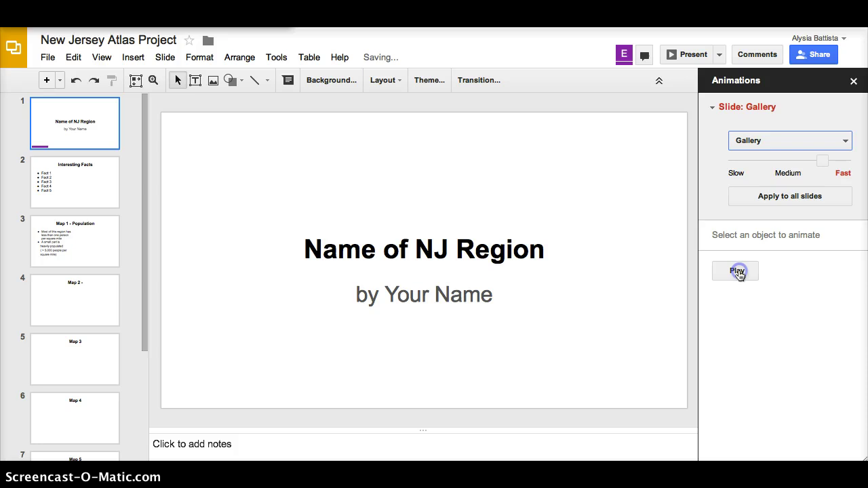
{"action": "left_click", "coordinate": [738, 272]}
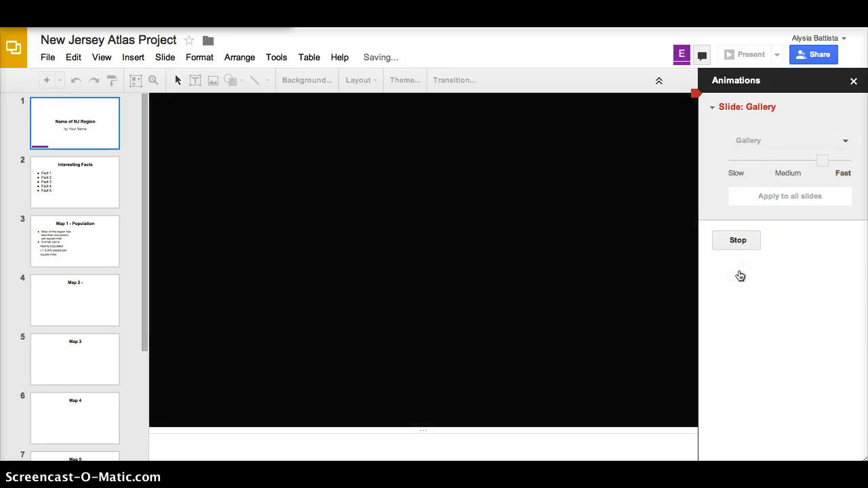
{"action": "left_click", "coordinate": [738, 240]}
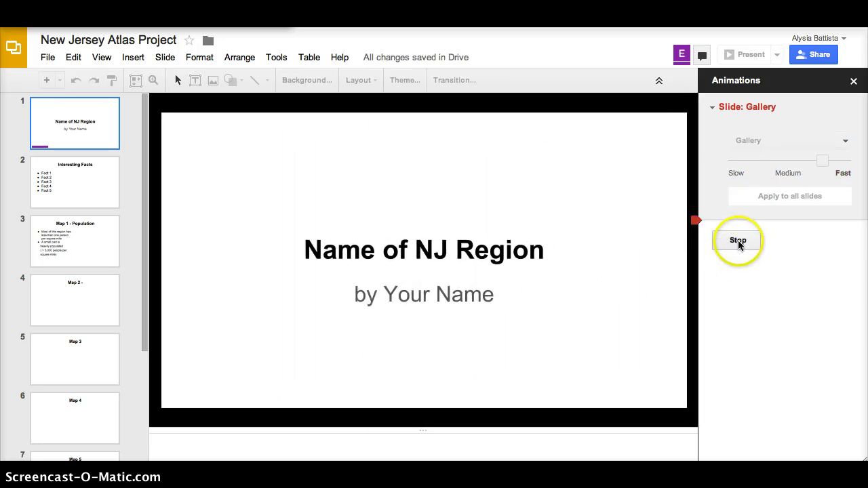
{"action": "left_click", "coordinate": [742, 196]}
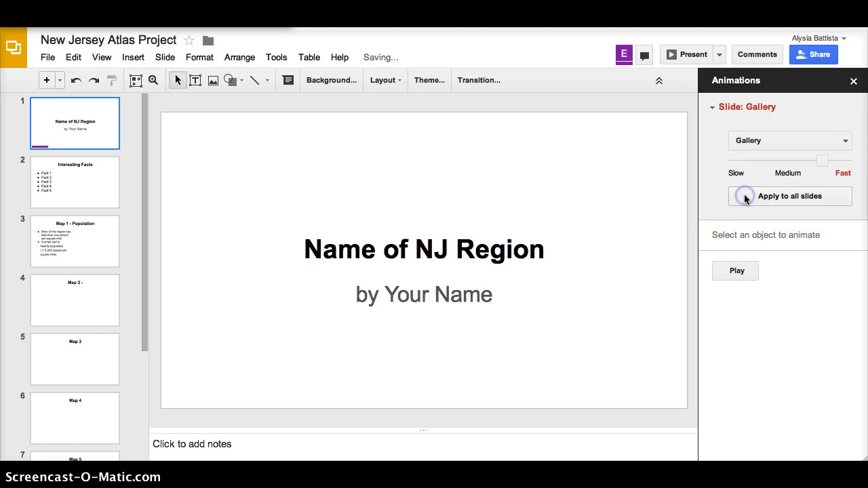
{"action": "left_click", "coordinate": [736, 272]}
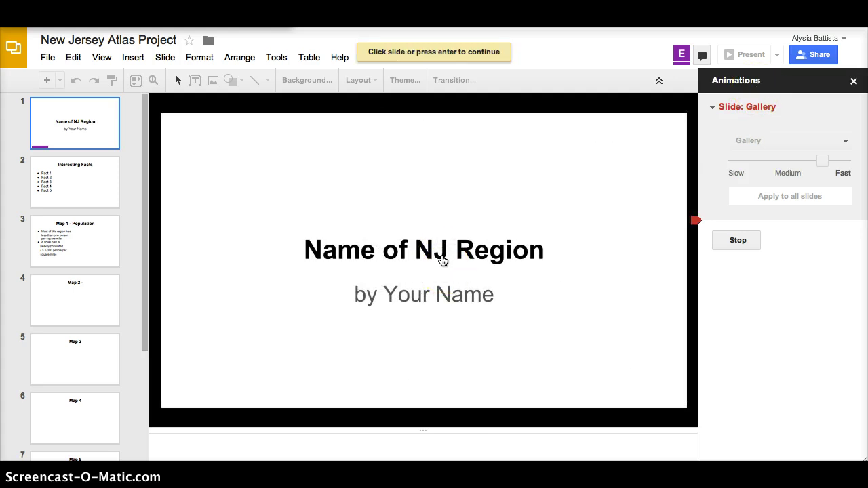
Give the 'Name of NJ Region' title a Fly in, On click animation by paragraph and preview it
{"action": "left_click", "coordinate": [442, 256]}
{"action": "left_click", "coordinate": [441, 255]}
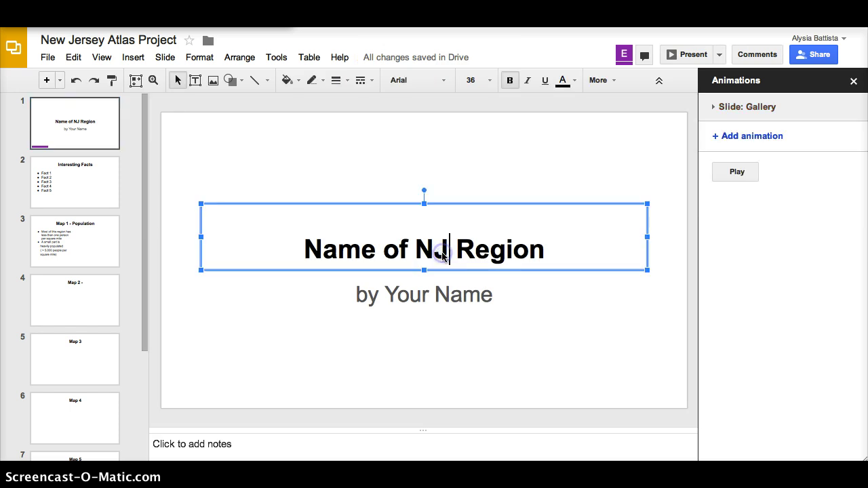
{"action": "left_click", "coordinate": [760, 136]}
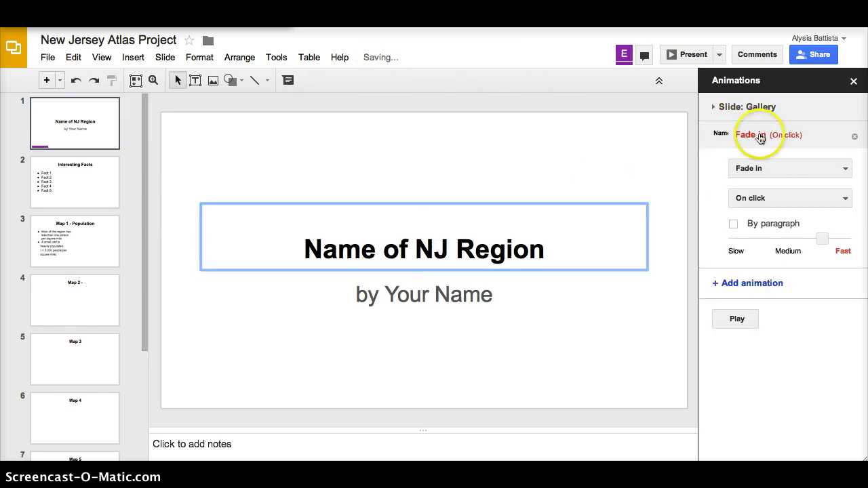
{"action": "left_click", "coordinate": [766, 168]}
{"action": "left_click", "coordinate": [757, 229]}
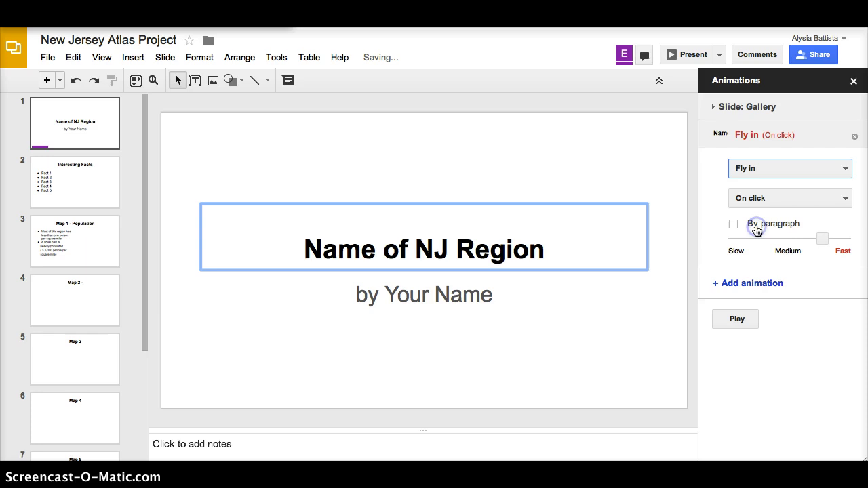
{"action": "left_click", "coordinate": [734, 224]}
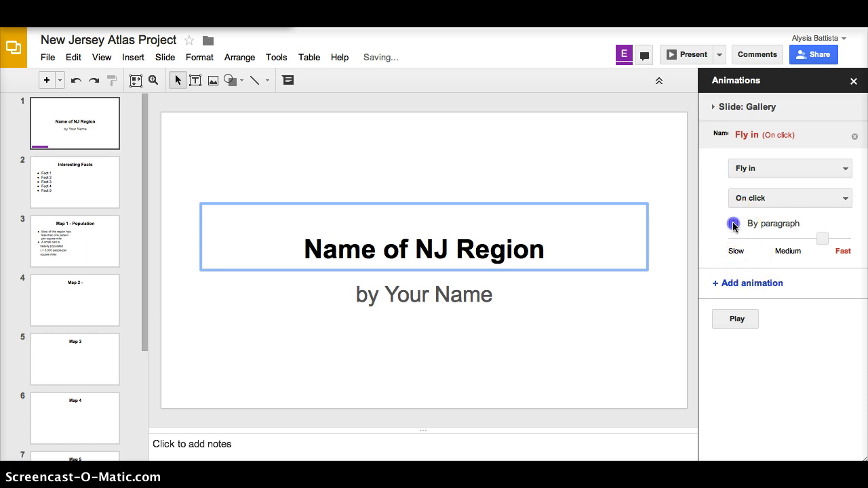
{"action": "left_click", "coordinate": [736, 319]}
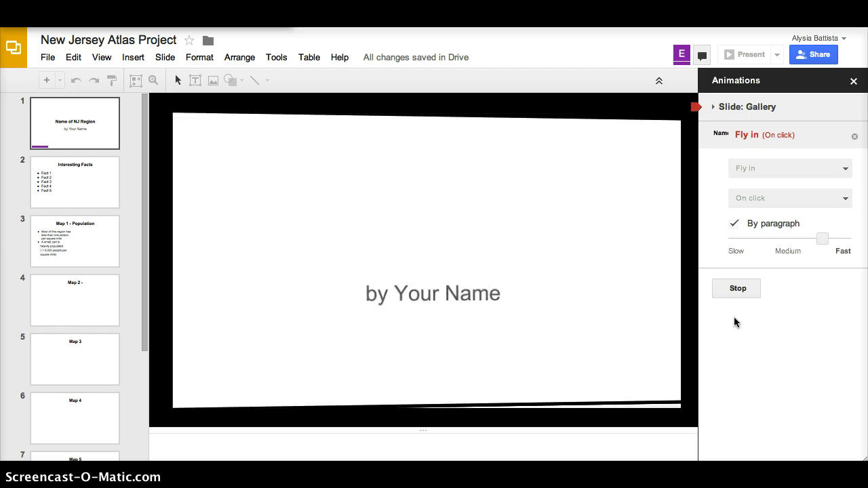
{"action": "left_click", "coordinate": [736, 288]}
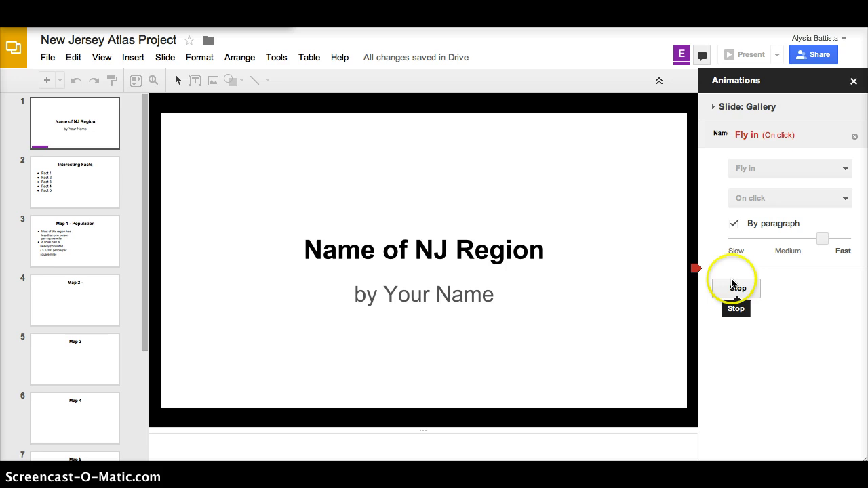
{"action": "left_click", "coordinate": [736, 288]}
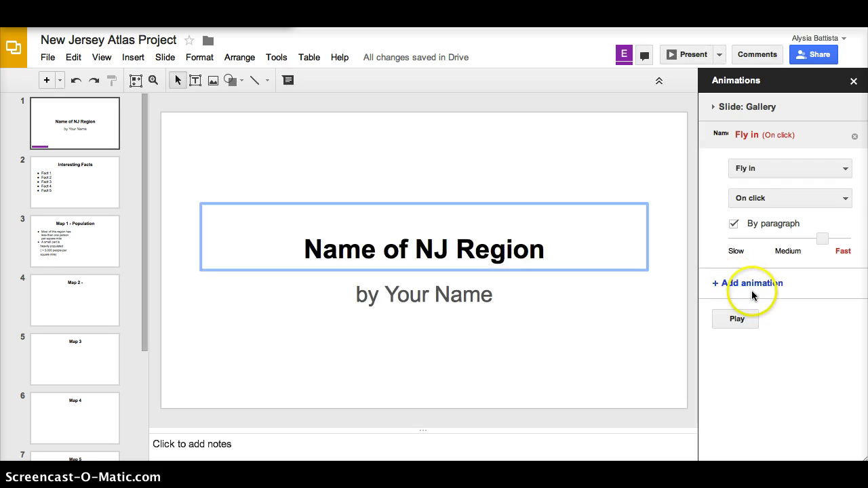
Add a Fade in, On click animation by paragraph to the 'by Your Name' subtitle and preview it
{"action": "left_click", "coordinate": [394, 307]}
{"action": "left_click", "coordinate": [738, 164]}
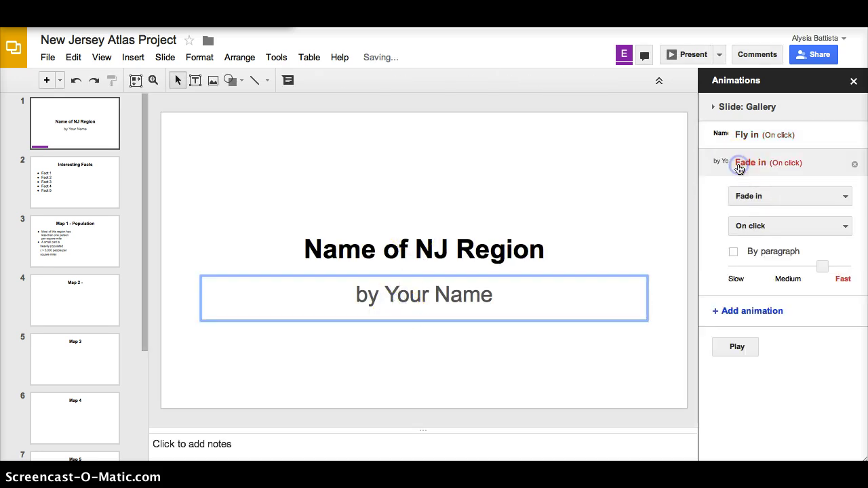
{"action": "left_click", "coordinate": [732, 253]}
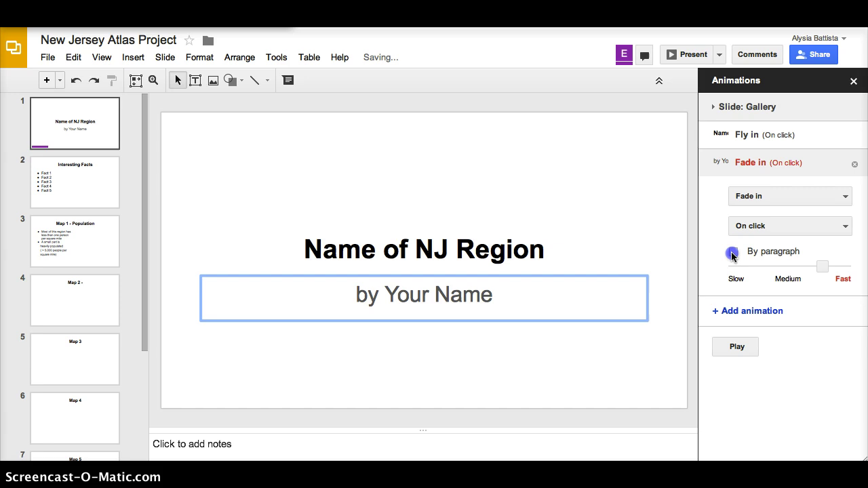
{"action": "left_click", "coordinate": [731, 346]}
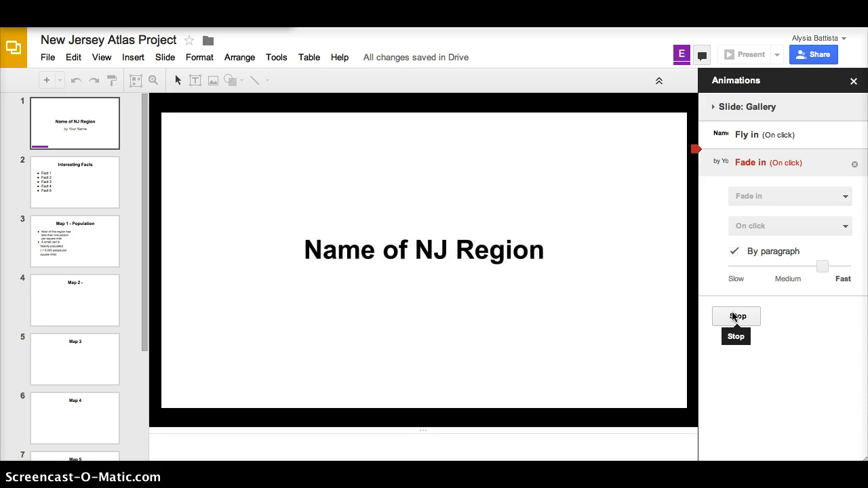
{"action": "left_click", "coordinate": [742, 319]}
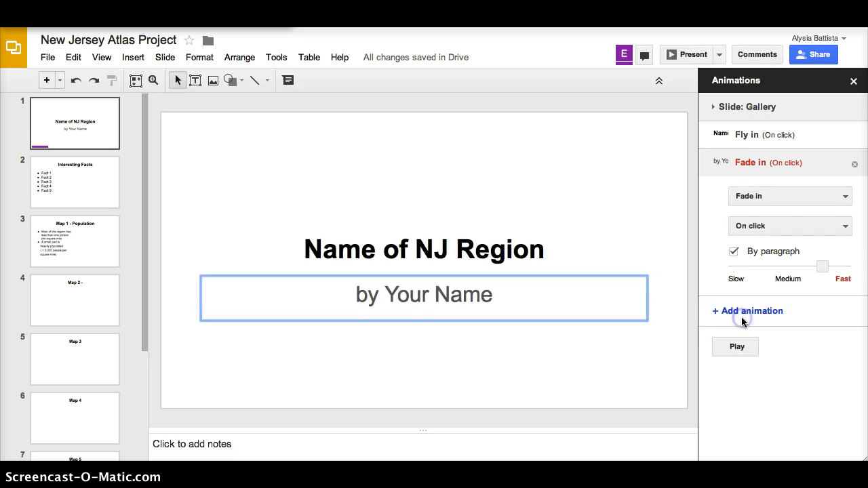
On slide 2, give the Interesting Facts title a Spin, On click animation by paragraph and preview it
{"action": "left_click", "coordinate": [75, 185]}
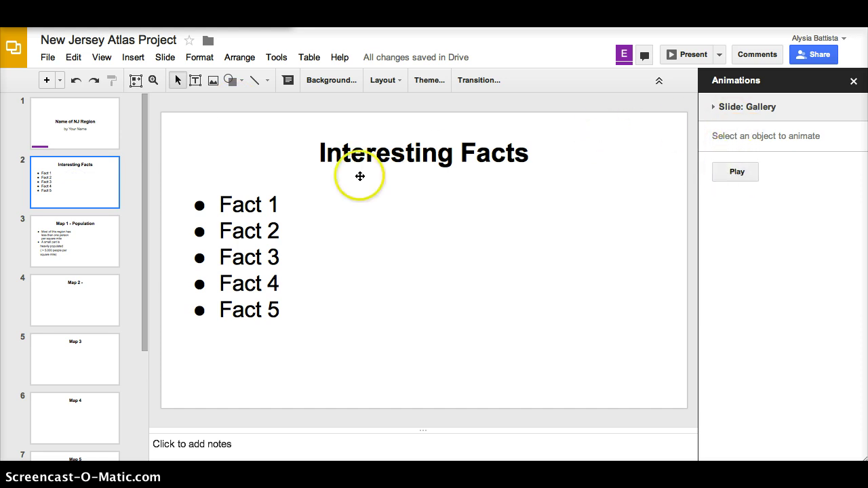
{"action": "left_click", "coordinate": [384, 148]}
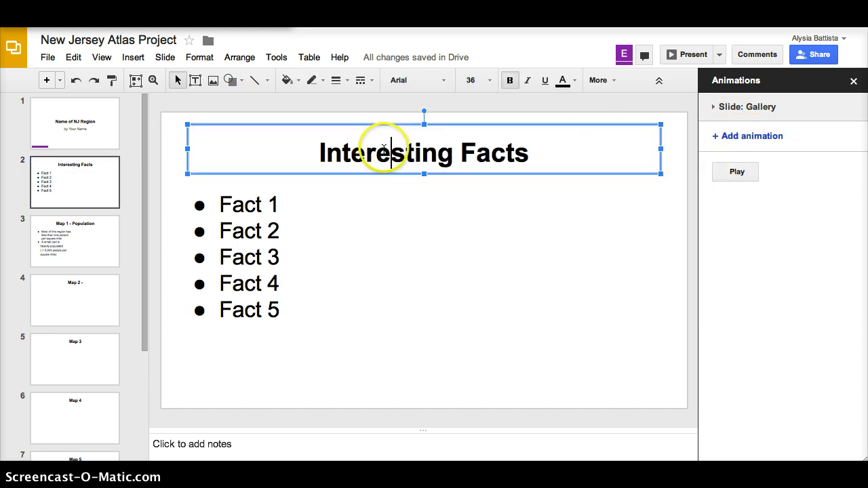
{"action": "left_click", "coordinate": [732, 138]}
{"action": "left_click", "coordinate": [760, 169]}
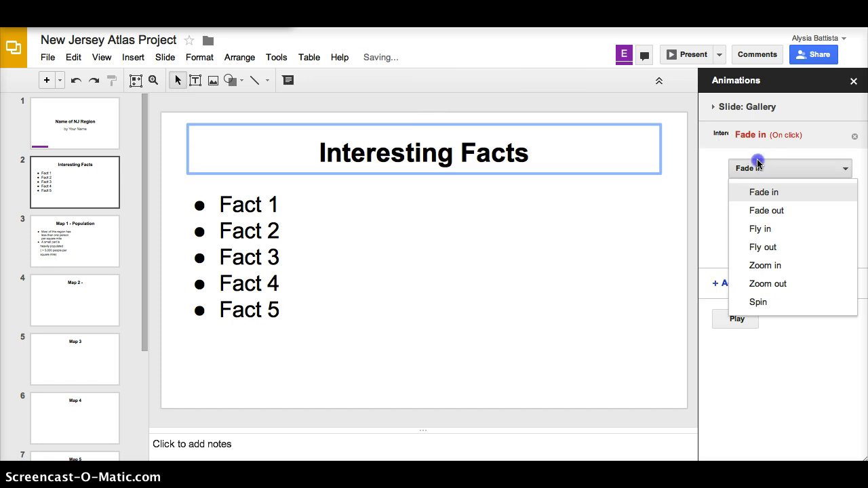
{"action": "left_click", "coordinate": [754, 301]}
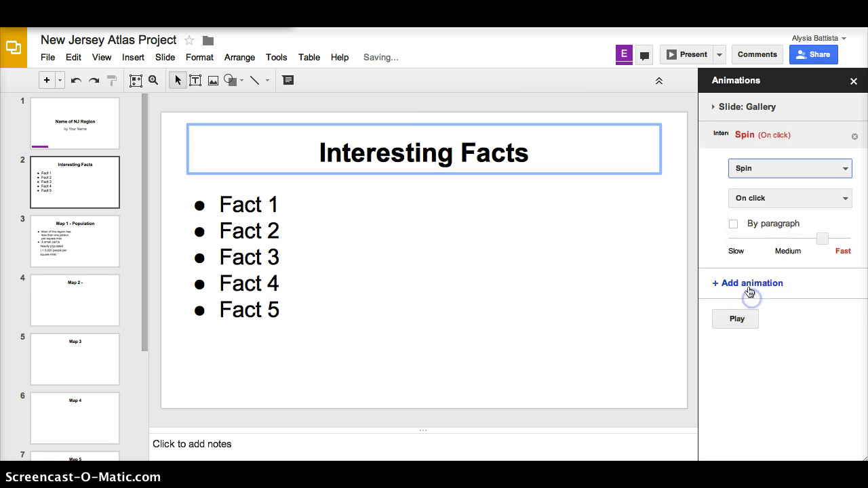
{"action": "left_click", "coordinate": [734, 226]}
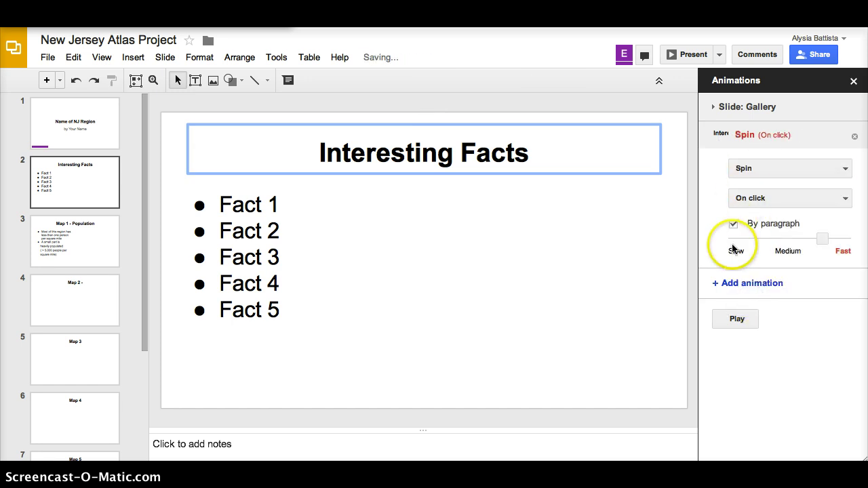
{"action": "left_click", "coordinate": [728, 319]}
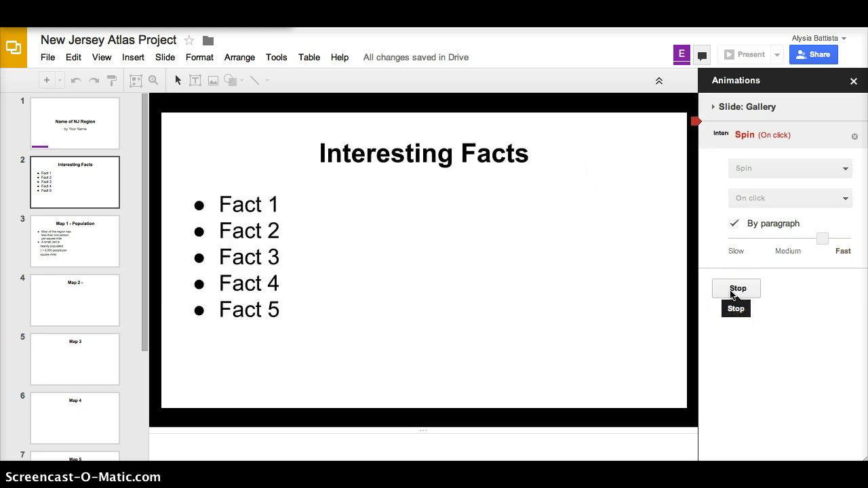
{"action": "left_click", "coordinate": [732, 288]}
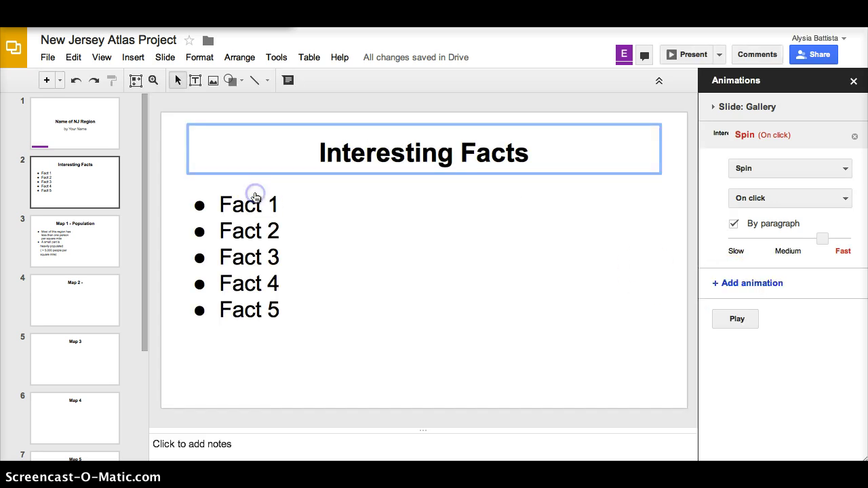
Make the Fact 1–5 list Fade in on click by paragraph and preview it bullet by bullet
{"action": "left_click", "coordinate": [255, 212]}
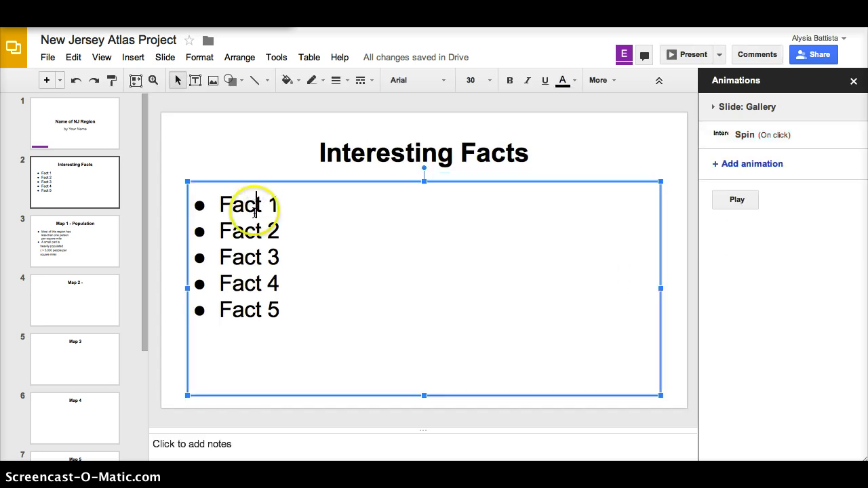
{"action": "left_click", "coordinate": [773, 167]}
{"action": "left_click", "coordinate": [732, 256]}
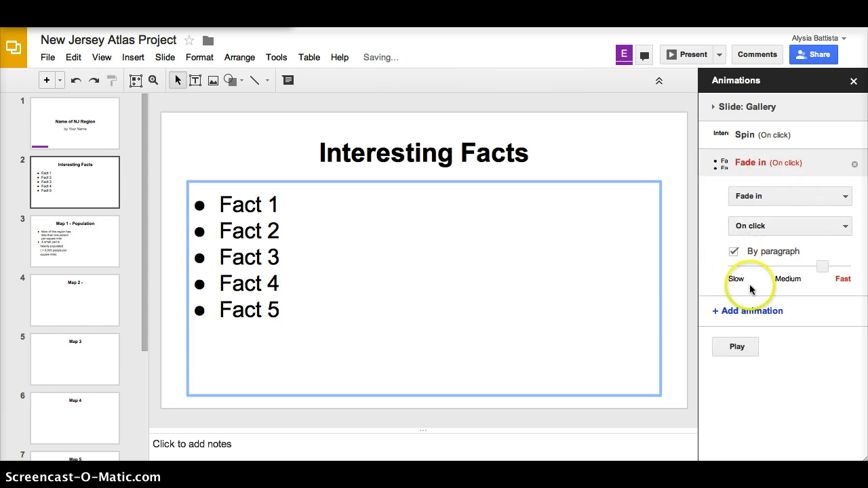
{"action": "left_click", "coordinate": [737, 346]}
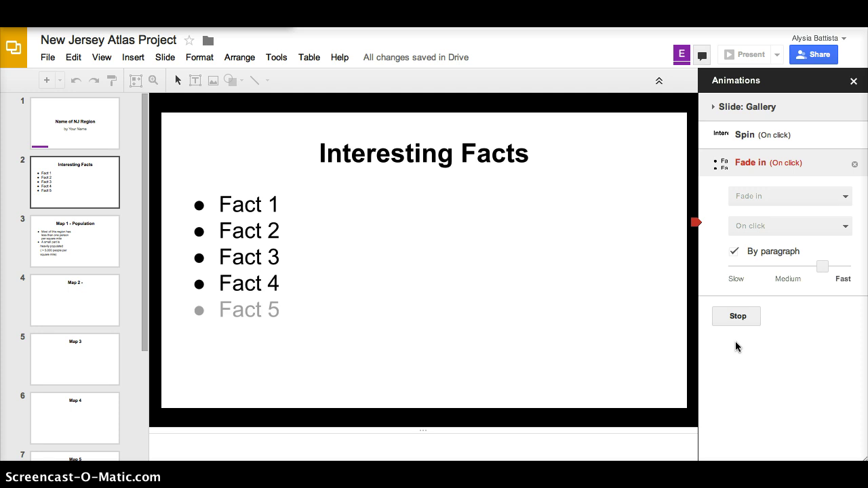
{"action": "left_click", "coordinate": [642, 356]}
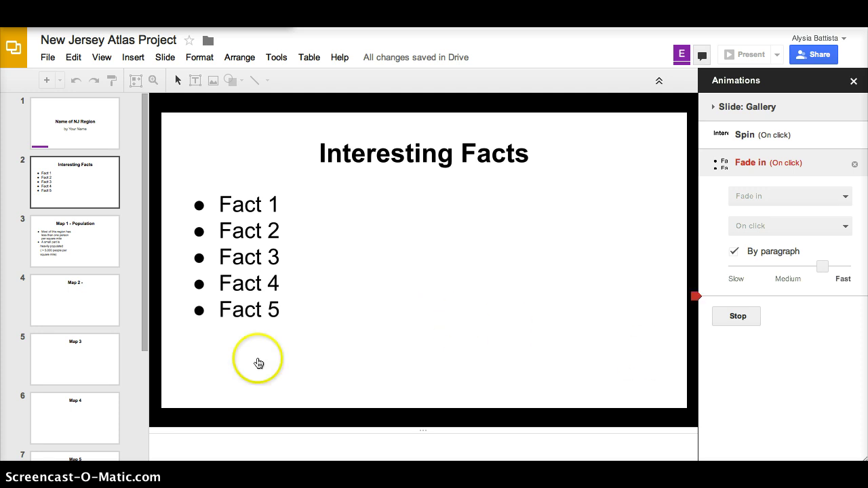
Move through the later slides, starting from Map 1 - Population, toward the Graph slide
{"action": "left_click", "coordinate": [71, 237]}
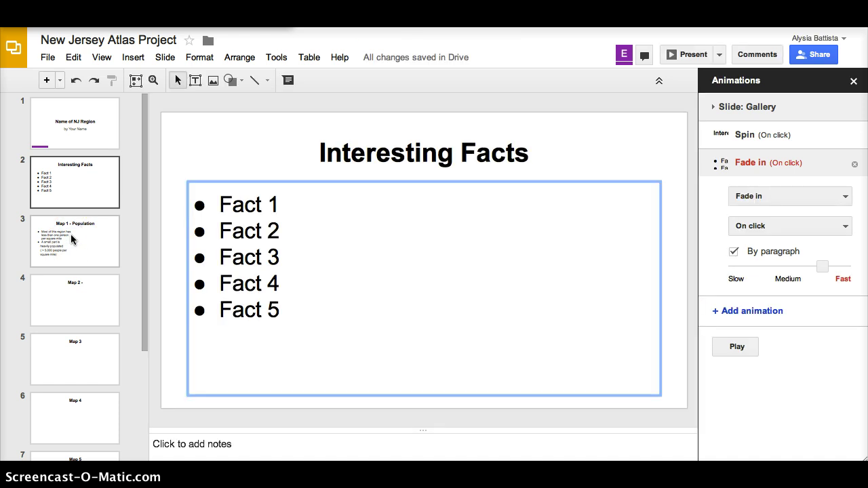
{"action": "left_click", "coordinate": [93, 230]}
{"action": "key", "text": "Down"}
{"action": "key", "text": "Down"}
{"action": "key", "text": "Down"}
{"action": "key", "text": "Down"}
{"action": "key", "text": "Down"}
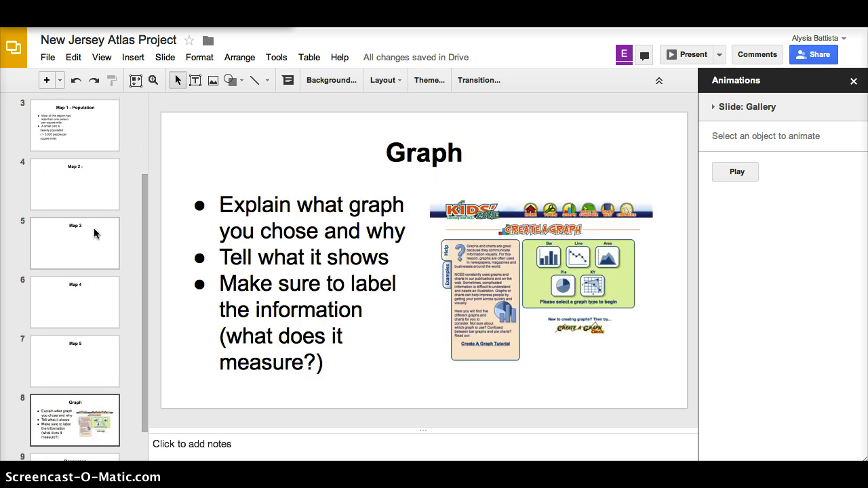
Inspect the Graph slide's Create a Graph picture, three bullets and title, then deselect everything
{"action": "left_click", "coordinate": [531, 261]}
{"action": "left_click_drag", "start_coordinate": [540, 188], "coordinate": [534, 170]}
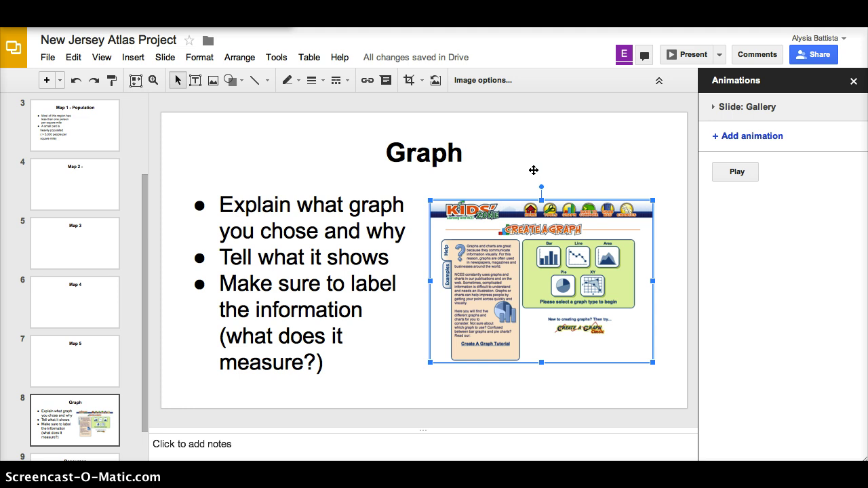
{"action": "left_click_drag", "start_coordinate": [219, 204], "coordinate": [338, 204]}
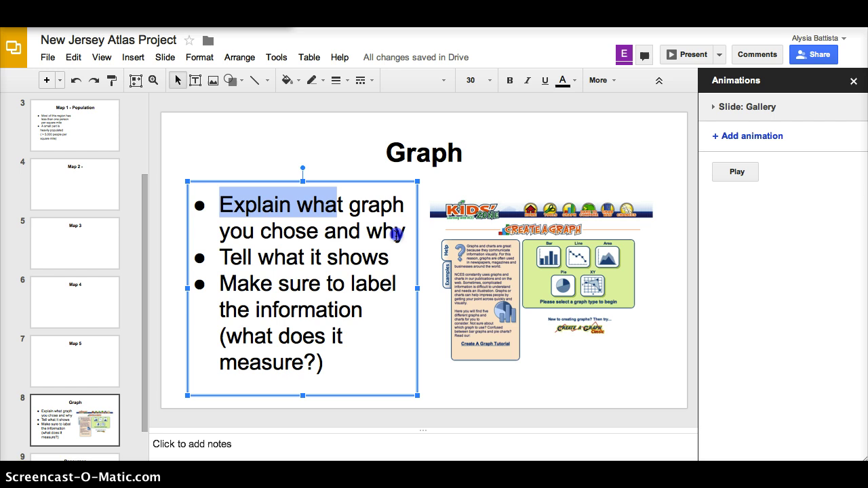
{"action": "left_click_drag", "start_coordinate": [397, 235], "coordinate": [398, 232]}
{"action": "left_click_drag", "start_coordinate": [232, 258], "coordinate": [388, 259]}
{"action": "left_click_drag", "start_coordinate": [211, 285], "coordinate": [333, 355]}
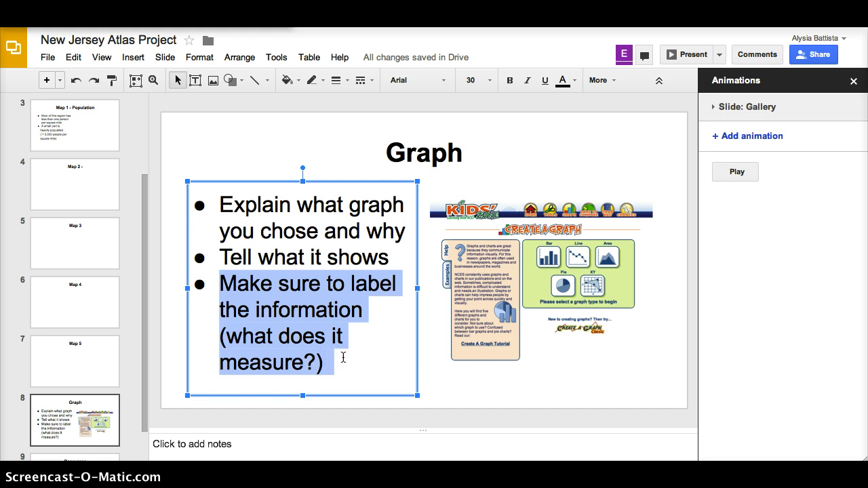
{"action": "left_click", "coordinate": [523, 161]}
{"action": "left_click", "coordinate": [672, 180]}
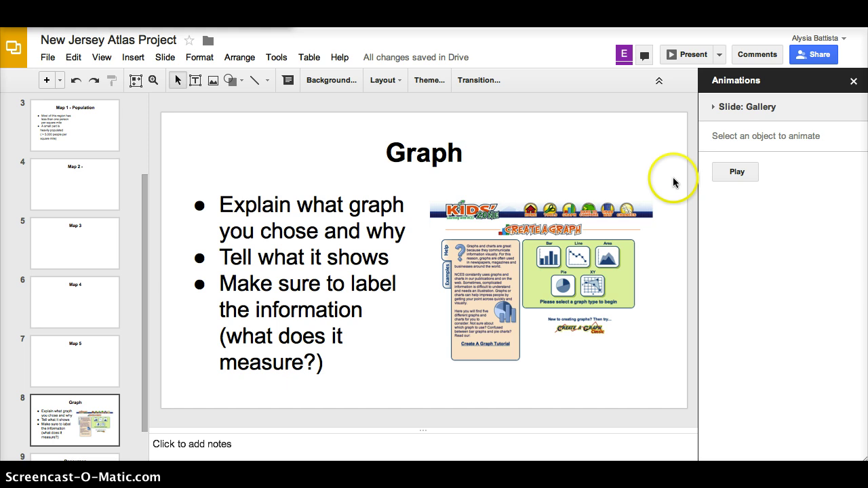